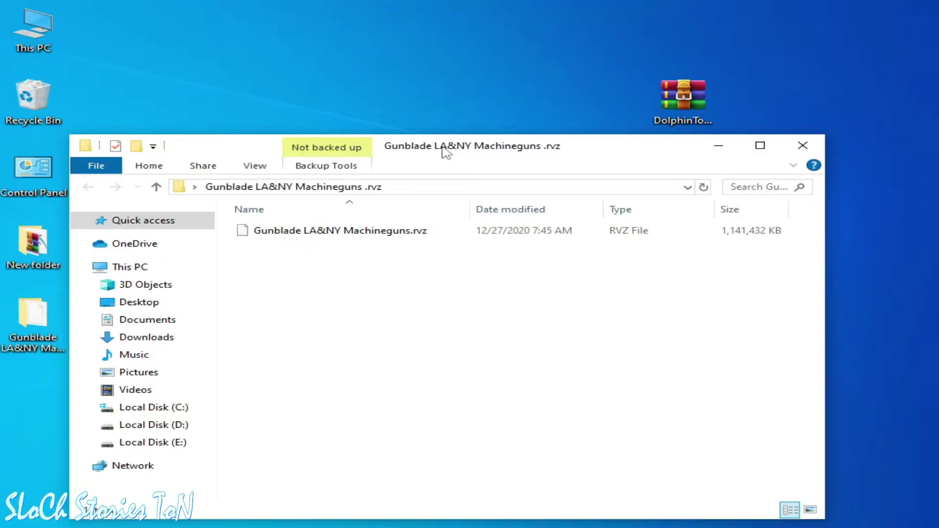
# Extract the DolphinTool_Scripts.v1.2 archive on the desktop into a folder of the same name.
pyautogui.moveTo(683, 100); pyautogui.dragTo(498, 193)
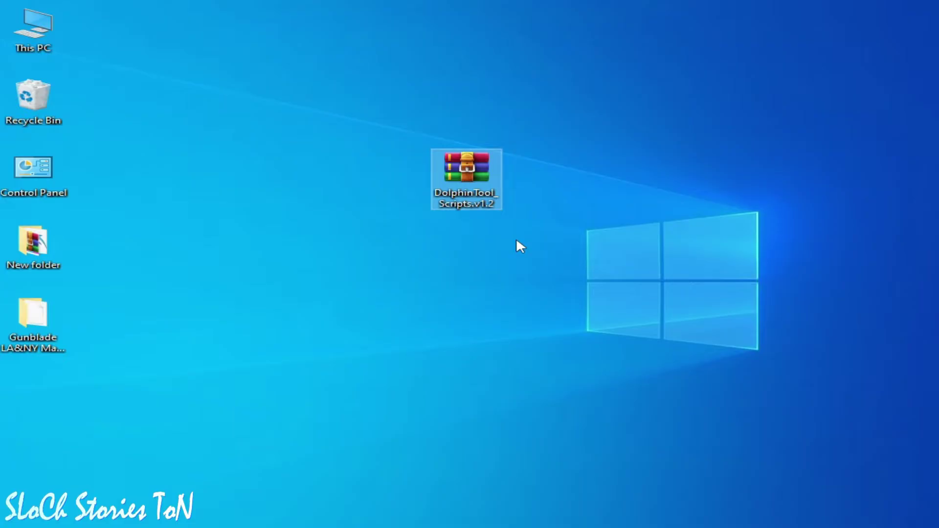
pyautogui.rightClick(483, 180)
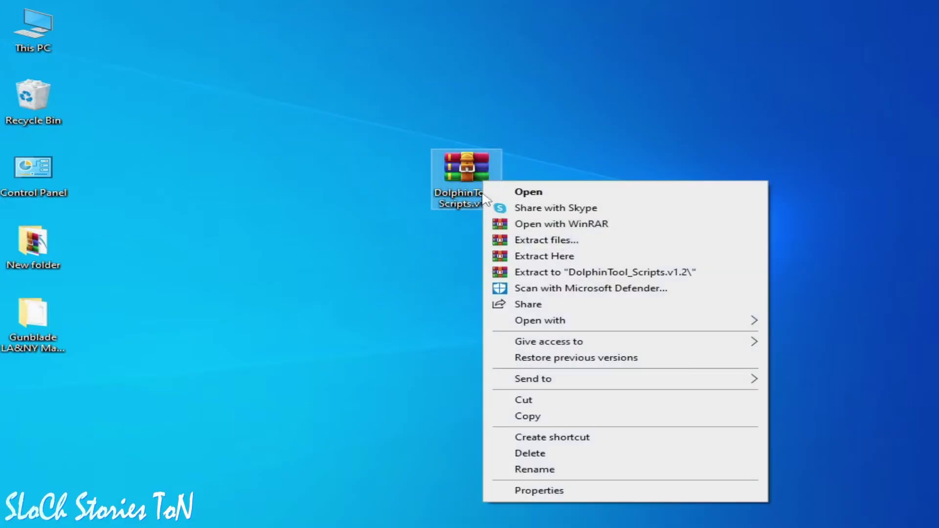
pyautogui.click(531, 275)
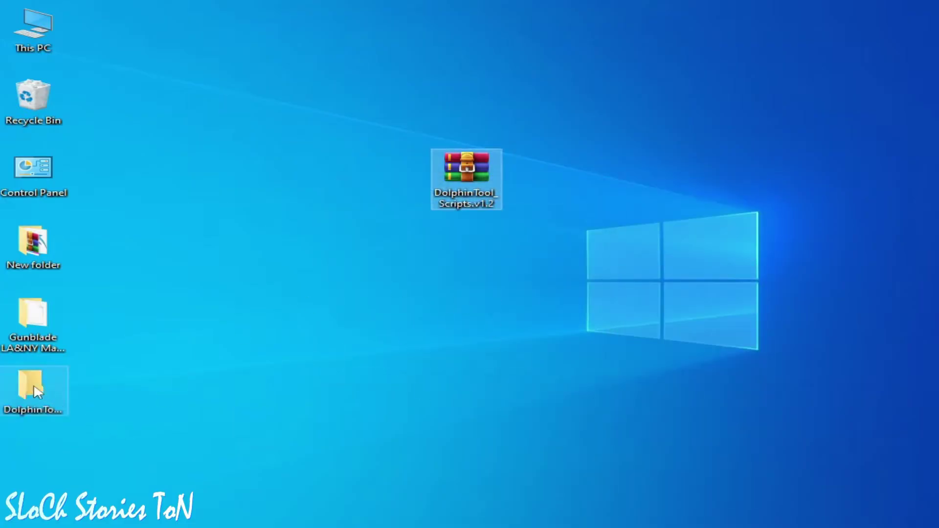
# Open the extracted DolphinTool_Scripts.v1.2 folder and go into its Batch-Script subfolder.
pyautogui.moveTo(37, 392); pyautogui.dragTo(609, 176)
pyautogui.doubleClick(609, 186)
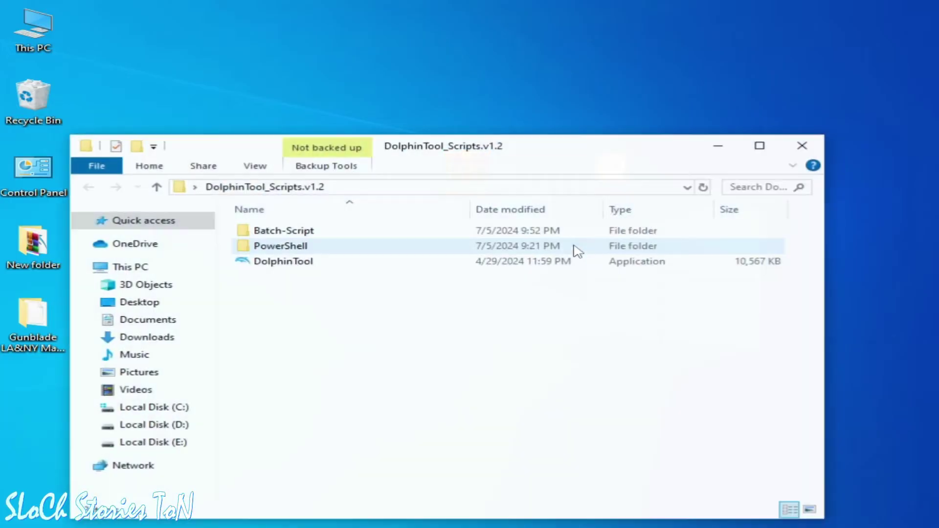
pyautogui.moveTo(473, 154); pyautogui.dragTo(551, 153)
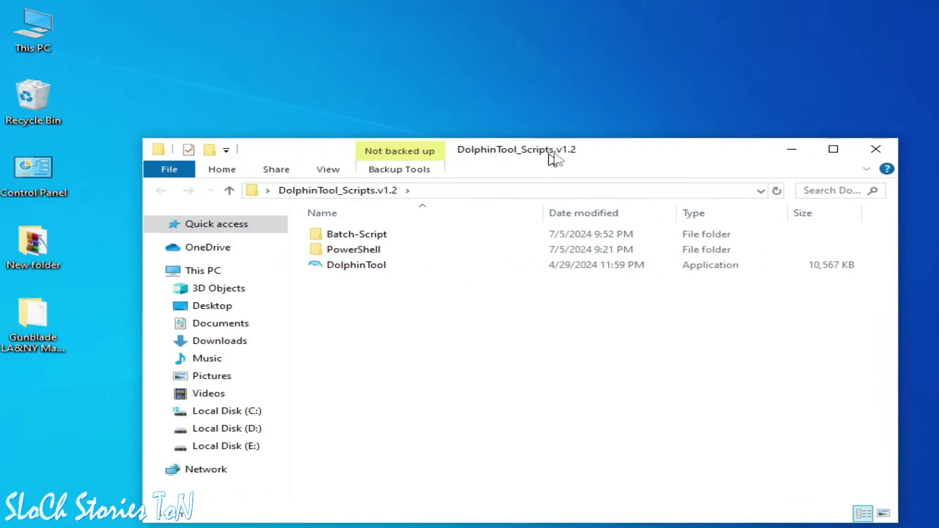
pyautogui.click(362, 238)
pyautogui.doubleClick(413, 207)
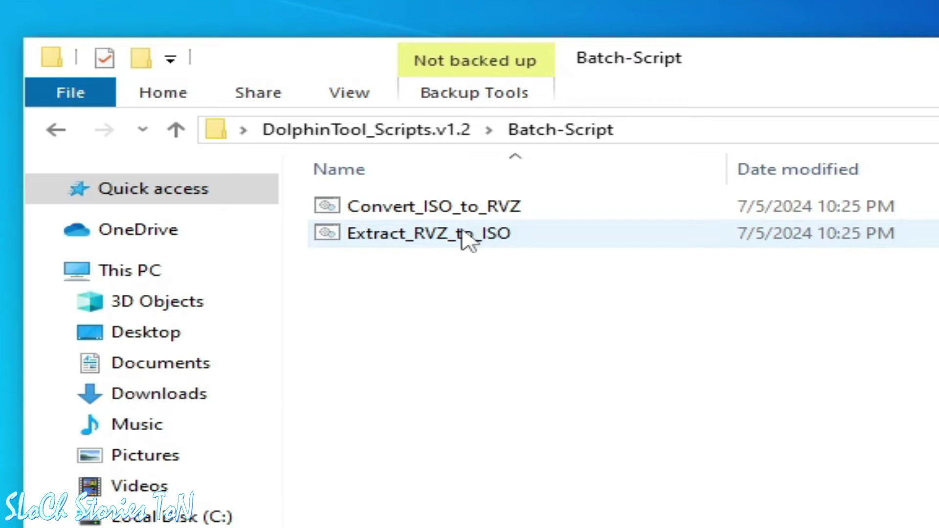
pyautogui.click(57, 130)
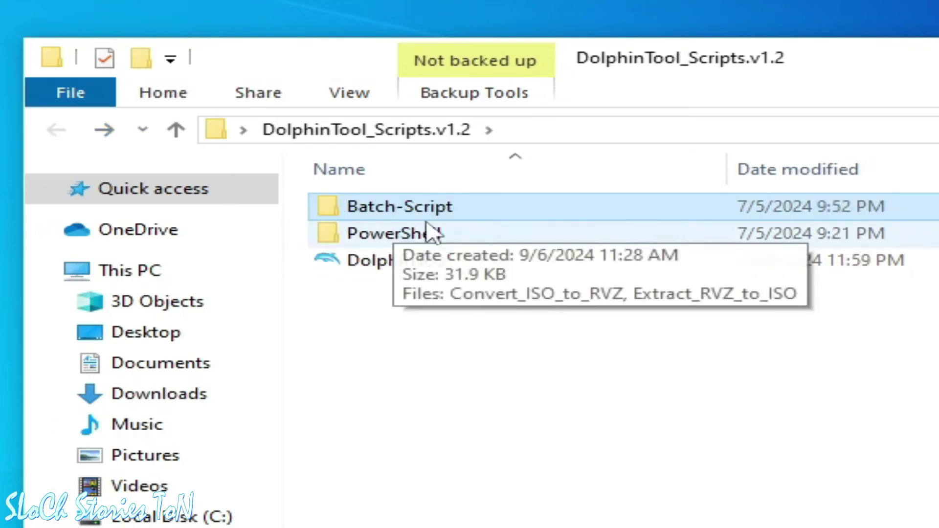
pyautogui.doubleClick(393, 215)
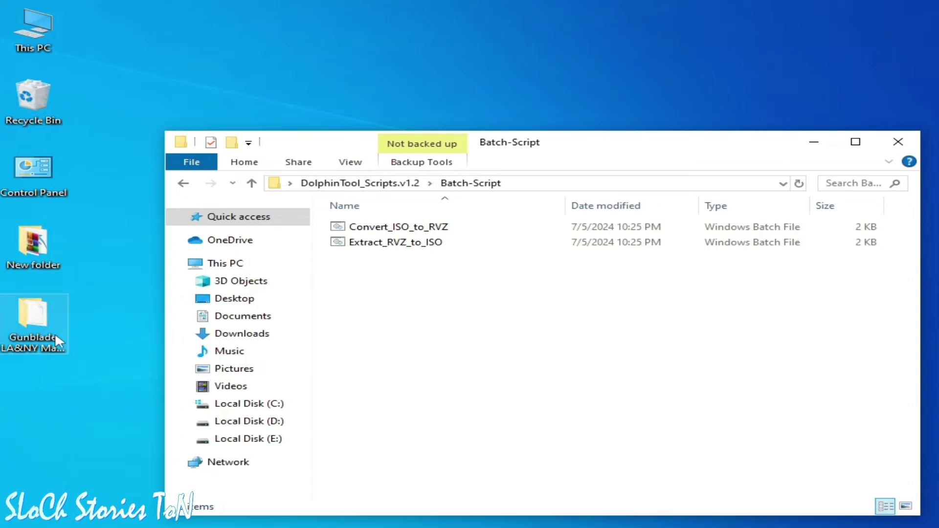
# Copy Gunblade LA&NY Machineguns.rvz from its desktop folder into the Batch-Script folder.
pyautogui.doubleClick(55, 333)
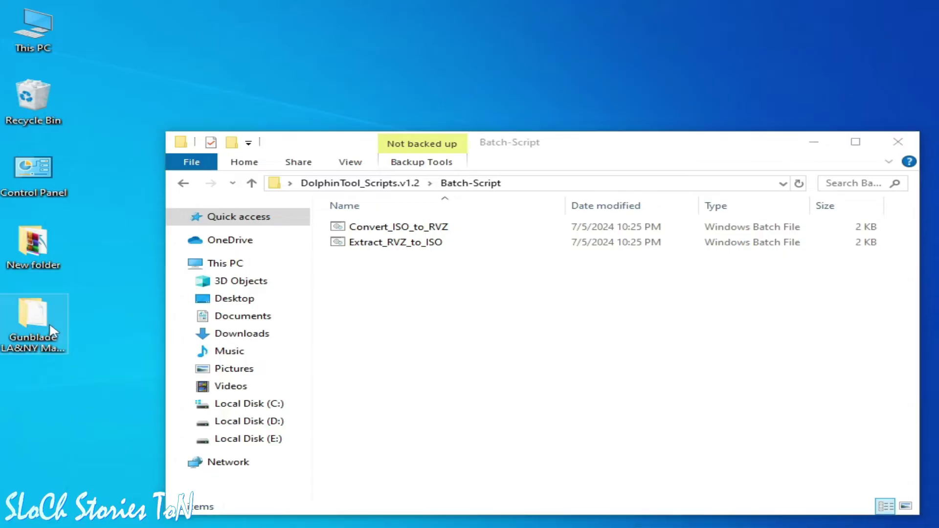
pyautogui.moveTo(444, 16); pyautogui.dragTo(634, 331)
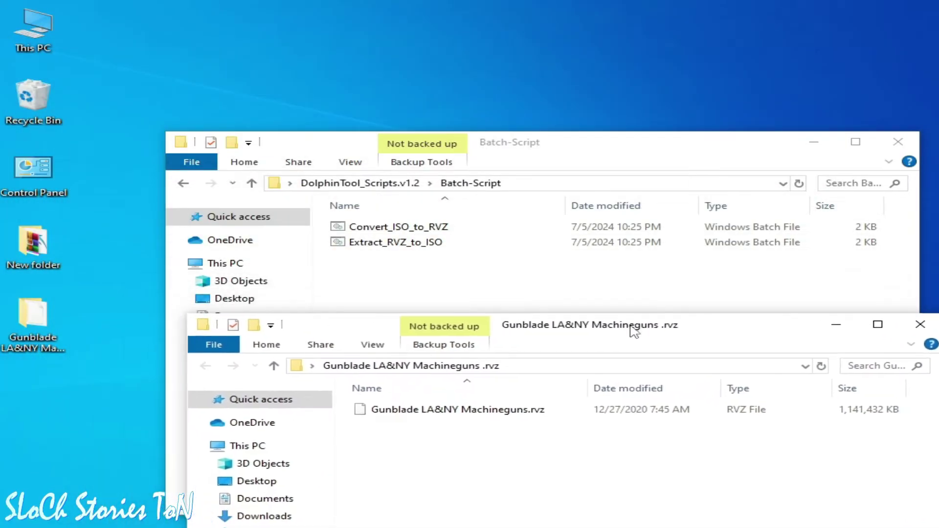
pyautogui.rightClick(447, 409)
pyautogui.click(494, 317)
pyautogui.click(444, 290)
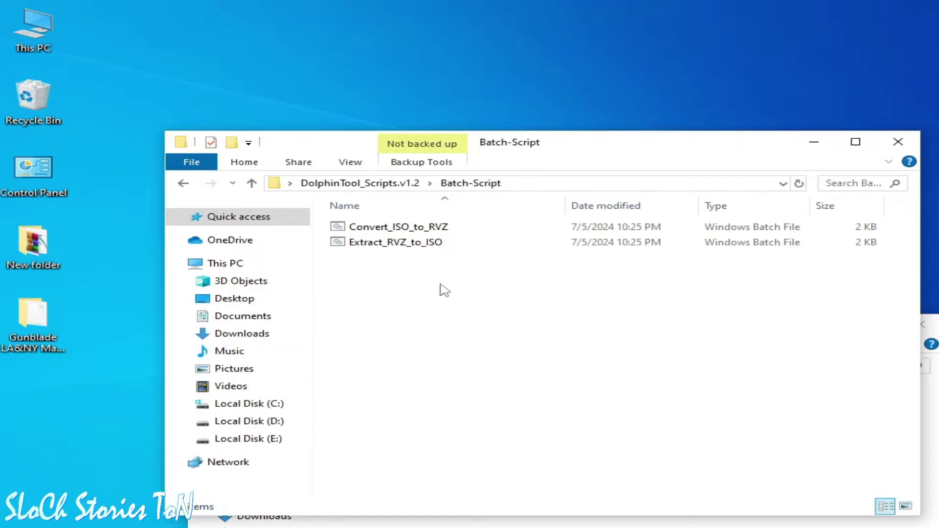
pyautogui.rightClick(414, 303)
pyautogui.click(477, 403)
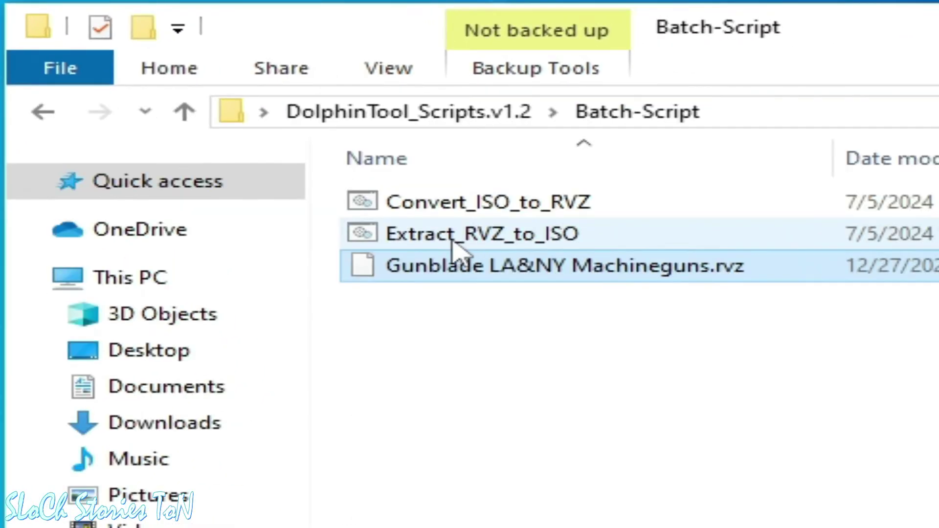
# Unblock the Extract_RVZ_to_ISO batch file in its file properties and apply the change.
pyautogui.moveTo(427, 268)
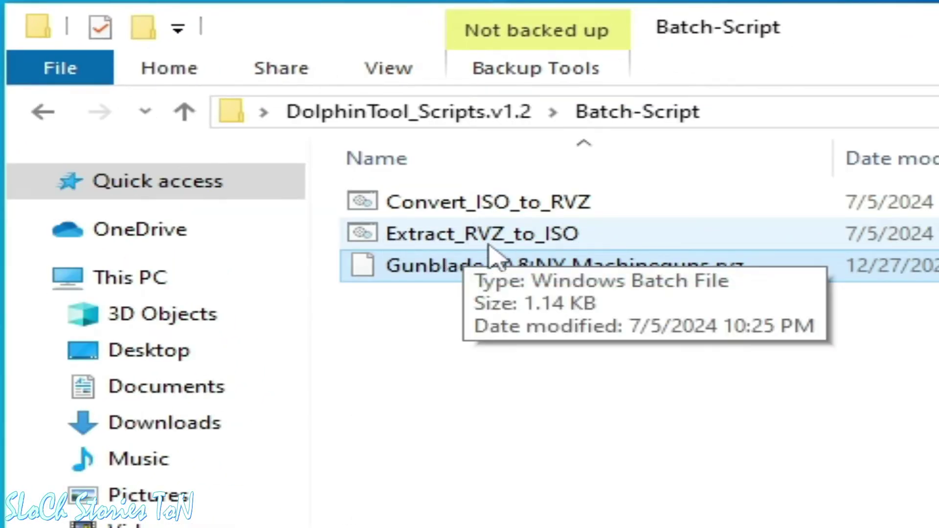
pyautogui.click(536, 234)
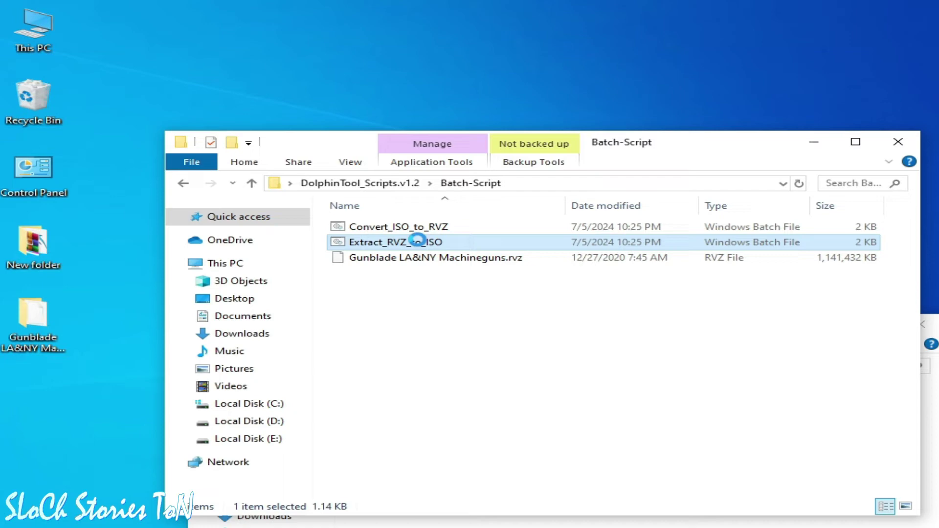
pyautogui.rightClick(417, 240)
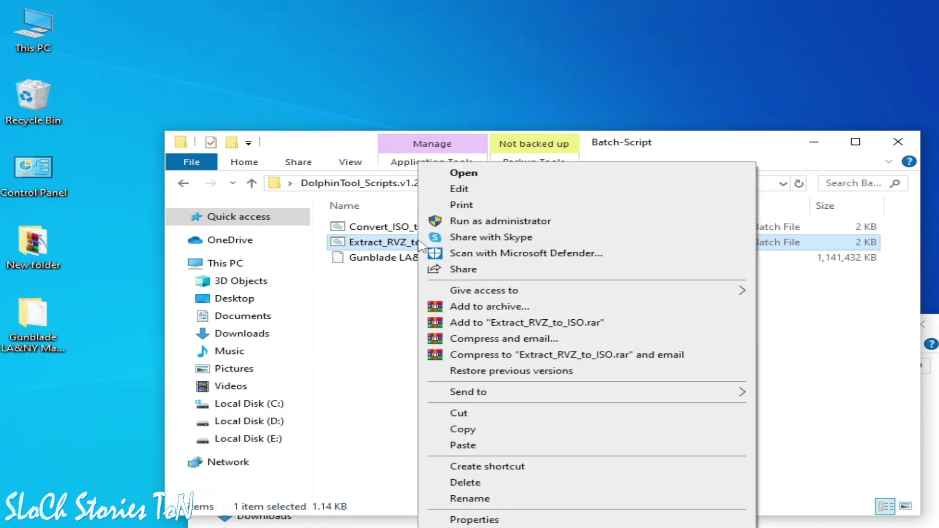
pyautogui.click(540, 89)
pyautogui.moveTo(639, 155); pyautogui.dragTo(638, 111)
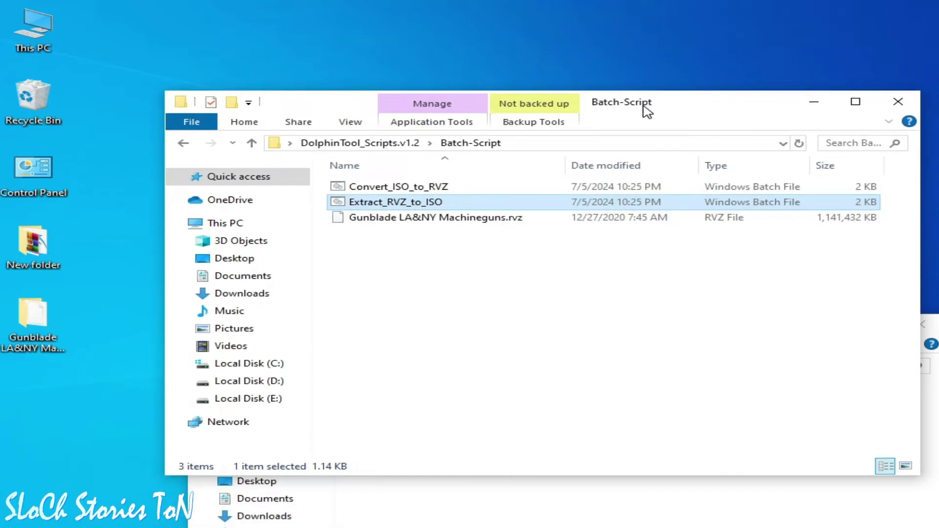
pyautogui.rightClick(394, 198)
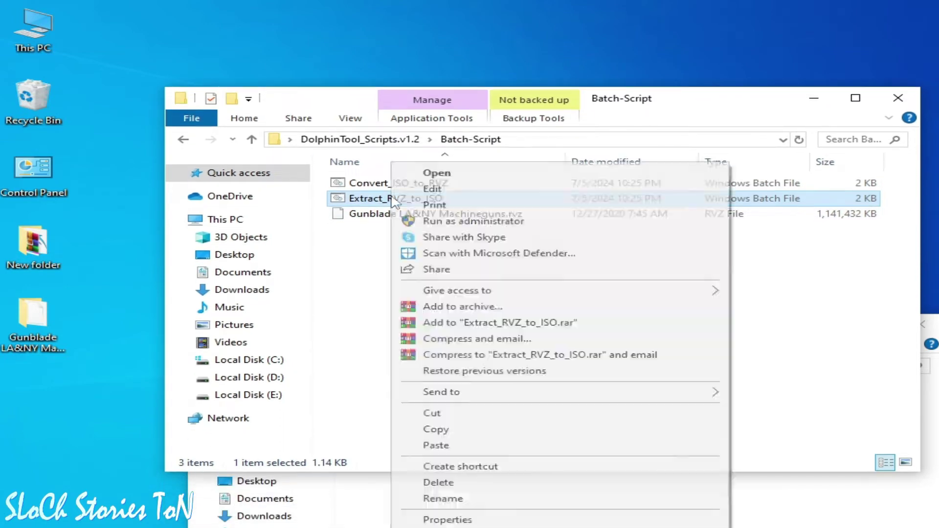
pyautogui.click(463, 518)
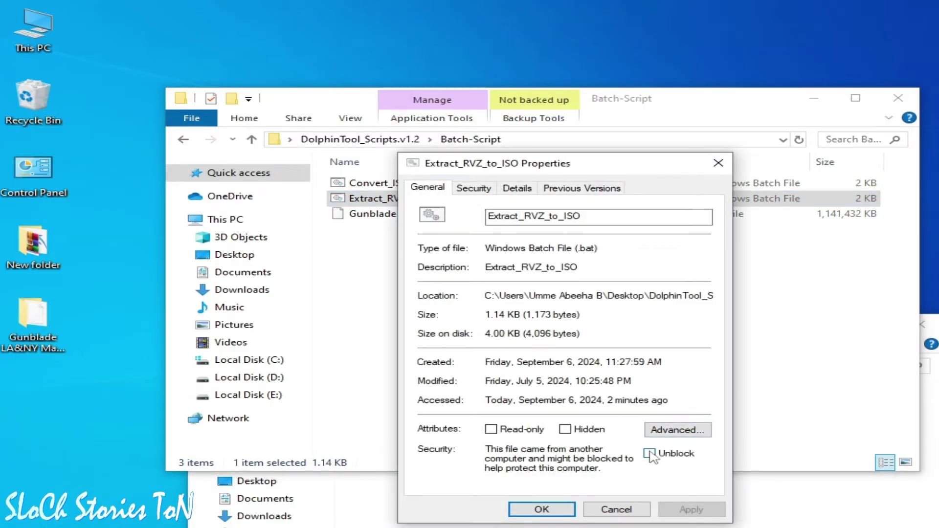
pyautogui.click(650, 454)
pyautogui.click(692, 509)
pyautogui.click(554, 513)
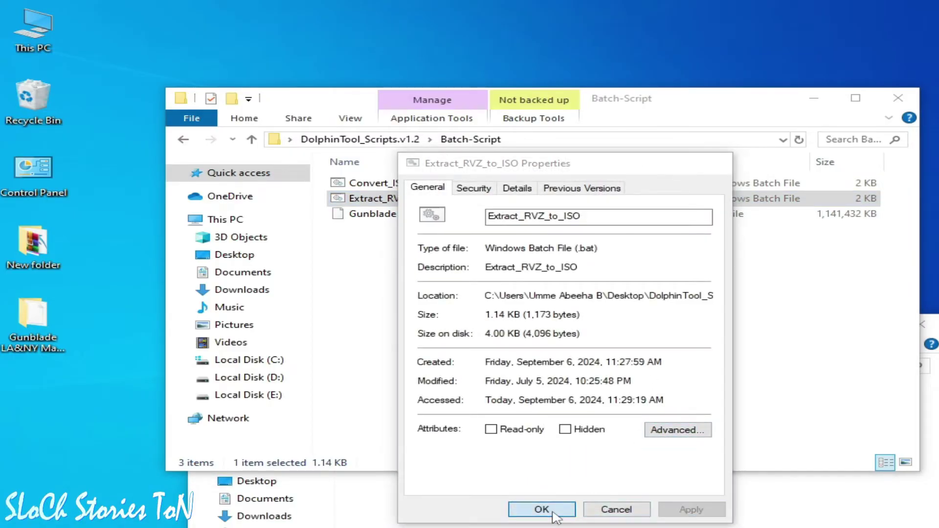
# Copy the DolphinTool application from the DolphinTool_Scripts.v1.2 folder into the Batch-Script folder.
pyautogui.click(183, 138)
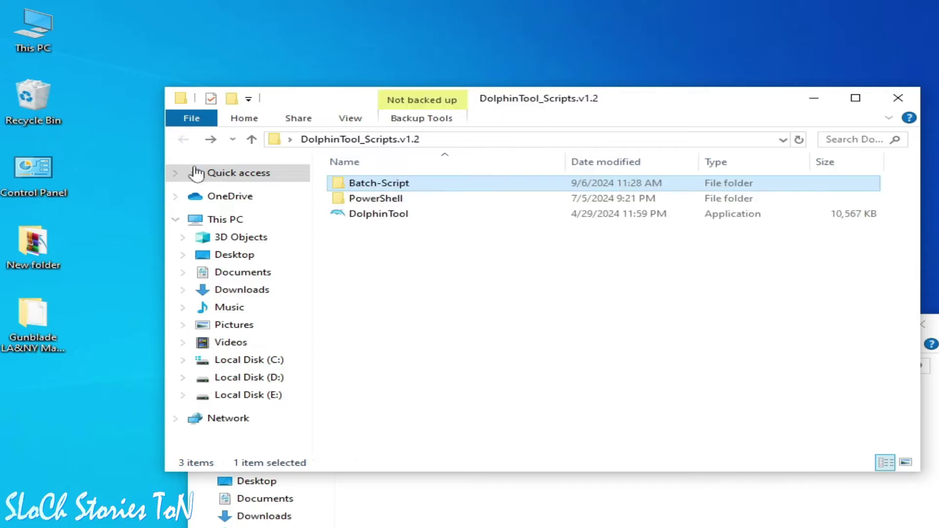
pyautogui.click(374, 220)
pyautogui.rightClick(374, 220)
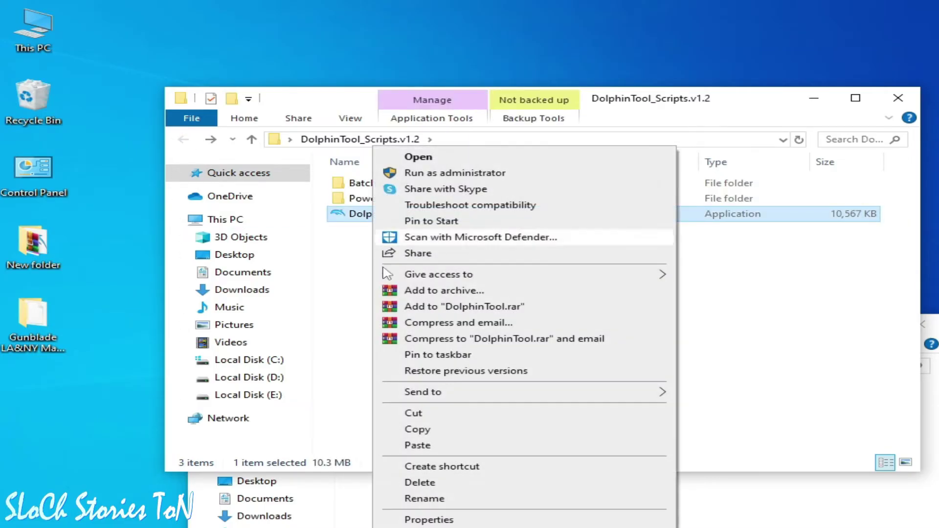
pyautogui.click(420, 431)
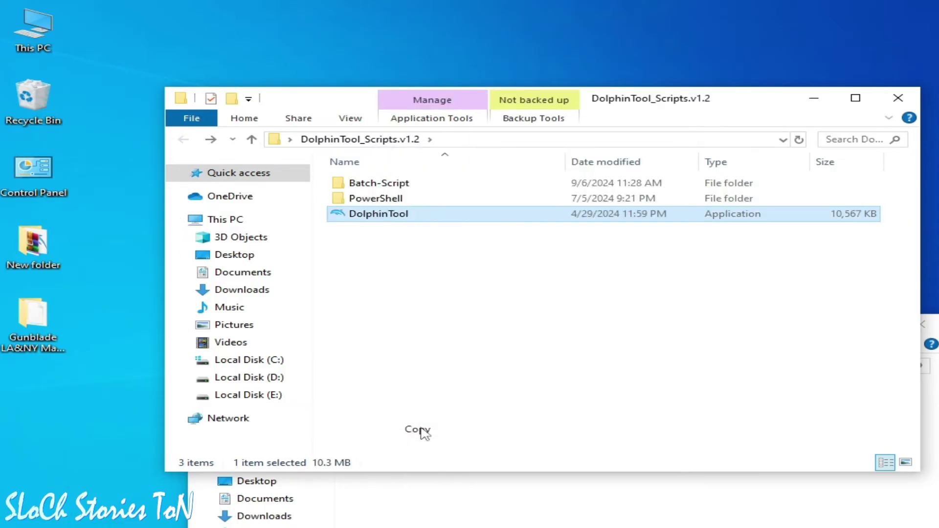
pyautogui.doubleClick(380, 188)
pyautogui.rightClick(404, 276)
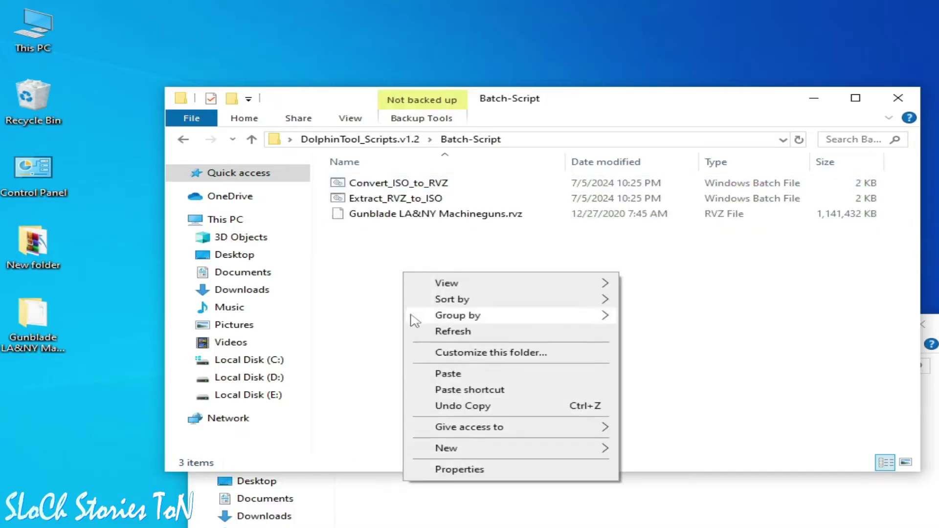
pyautogui.click(446, 374)
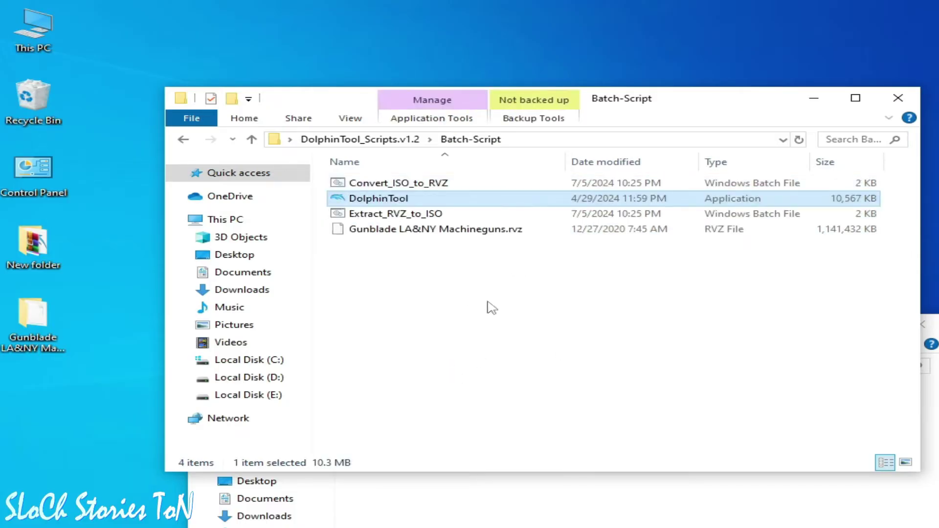
# Look at the contents of the PowerShell folder and return to the Batch-Script folder.
pyautogui.click(183, 141)
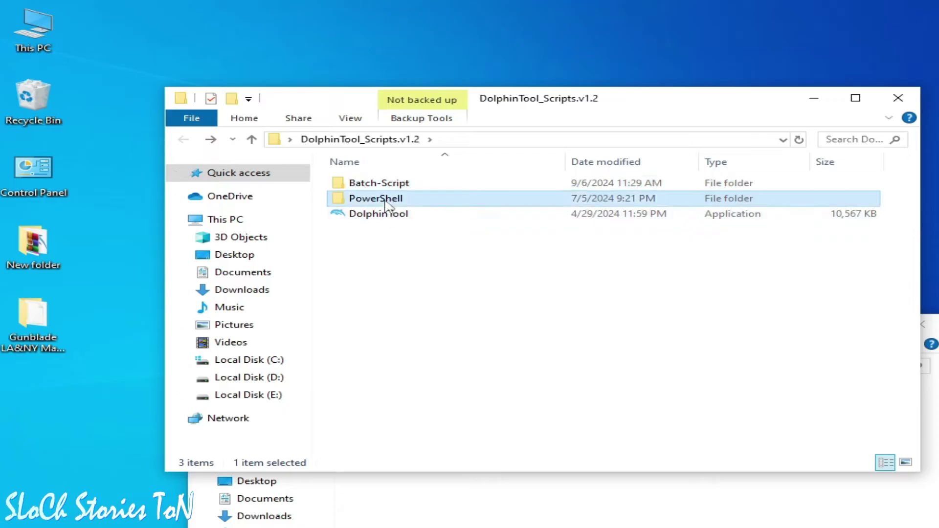
pyautogui.doubleClick(384, 198)
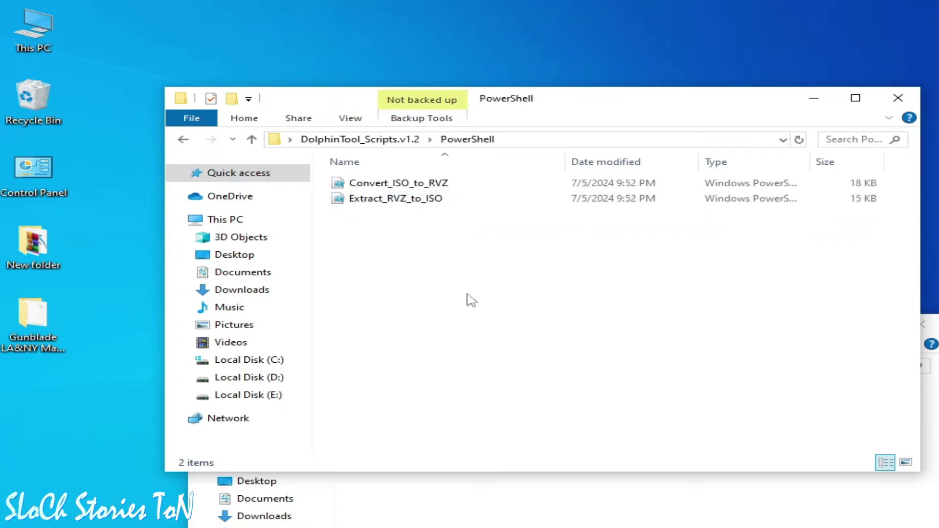
pyautogui.click(185, 139)
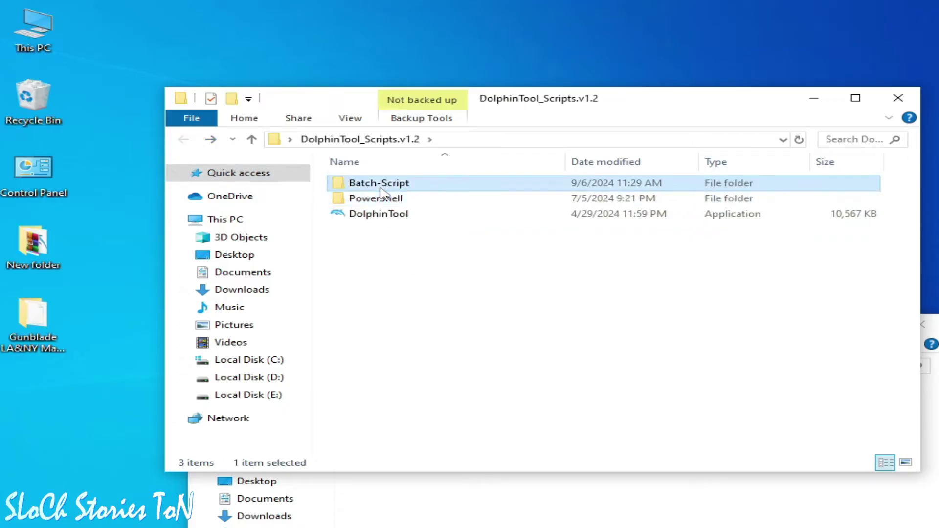
pyautogui.doubleClick(381, 185)
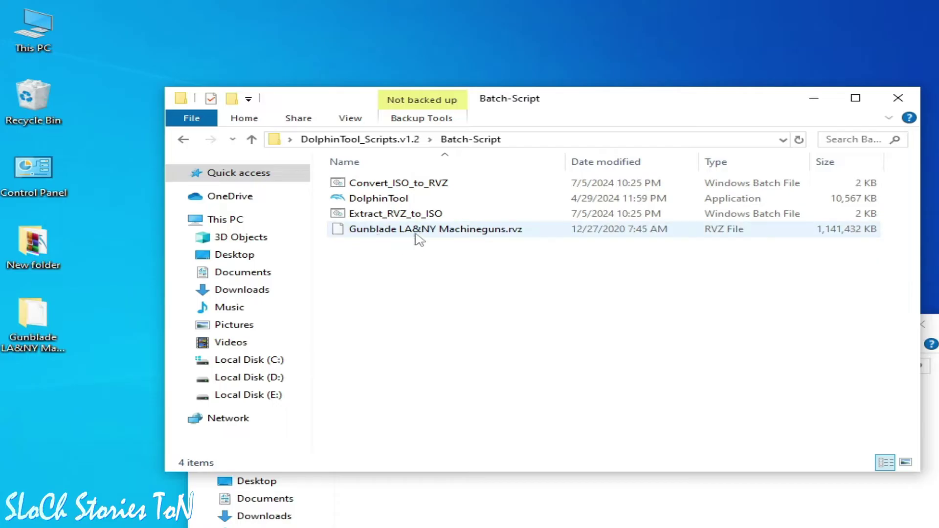
# Try to convert the RVZ file by running the Extract_RVZ_to_ISO batch file as administrator.
pyautogui.click(397, 217)
pyautogui.rightClick(400, 223)
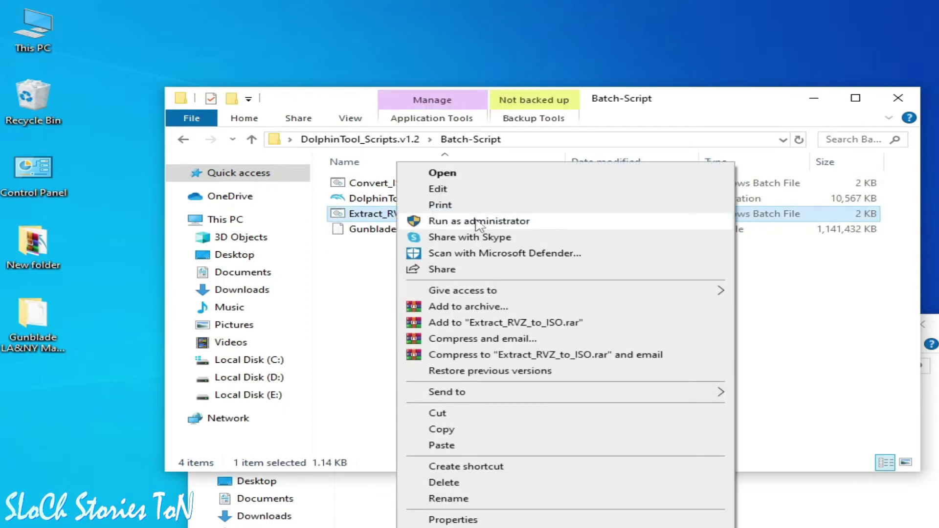
pyautogui.click(477, 221)
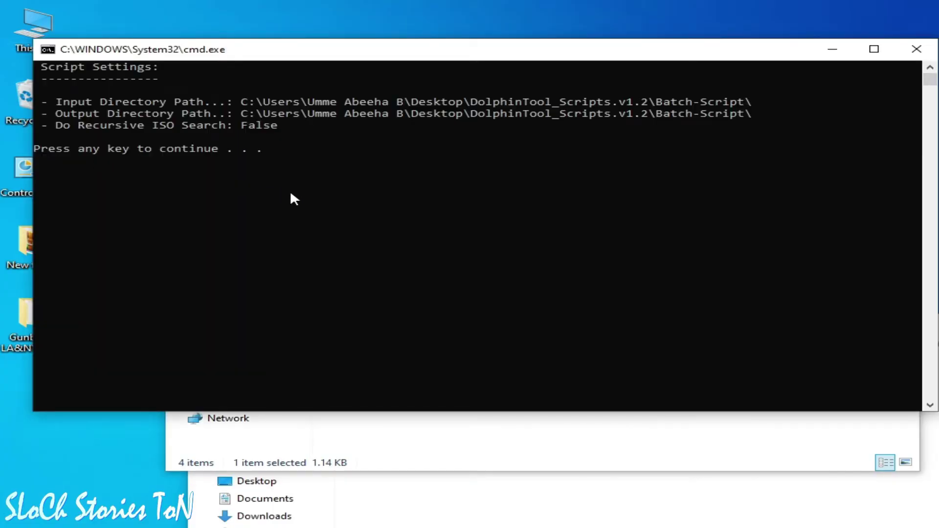
pyautogui.press('Return')
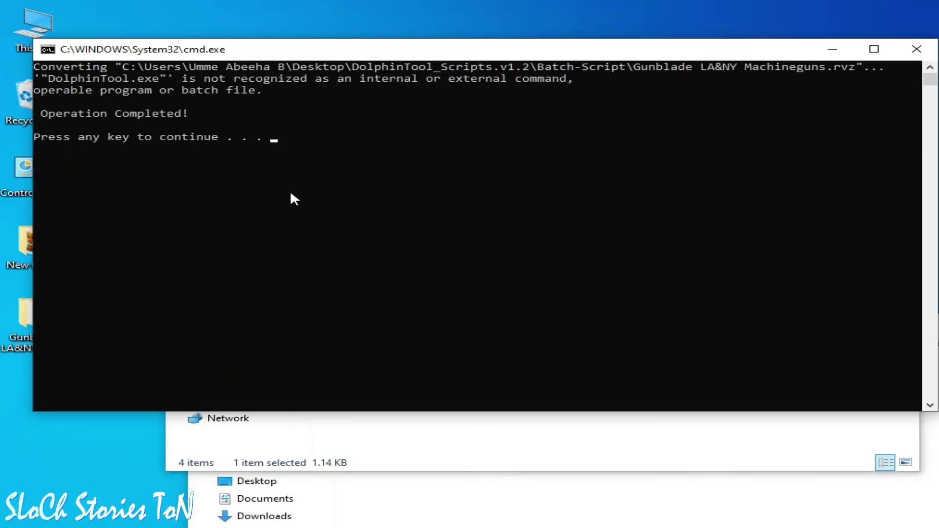
pyautogui.press('Return')
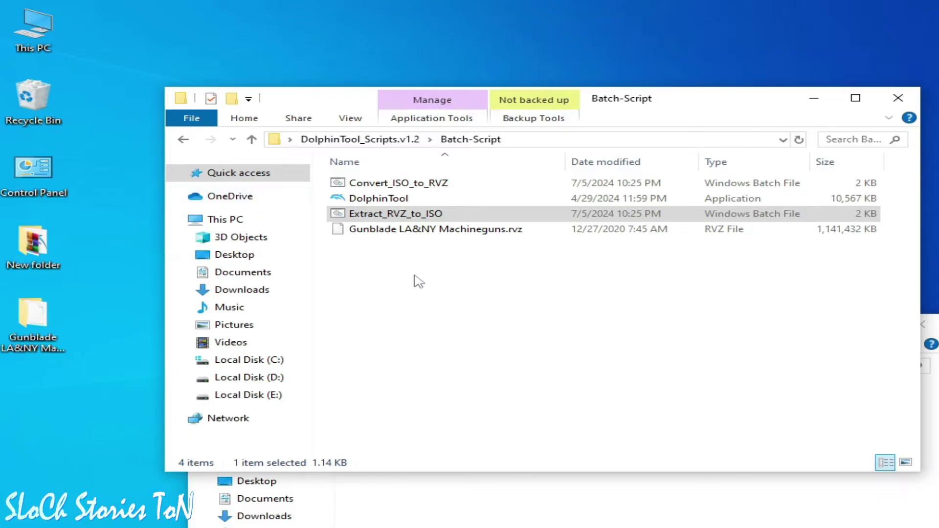
# Run the Extract_RVZ_to_ISO batch file without administrator rights and continue past its script settings to start the conversion.
pyautogui.click(384, 220)
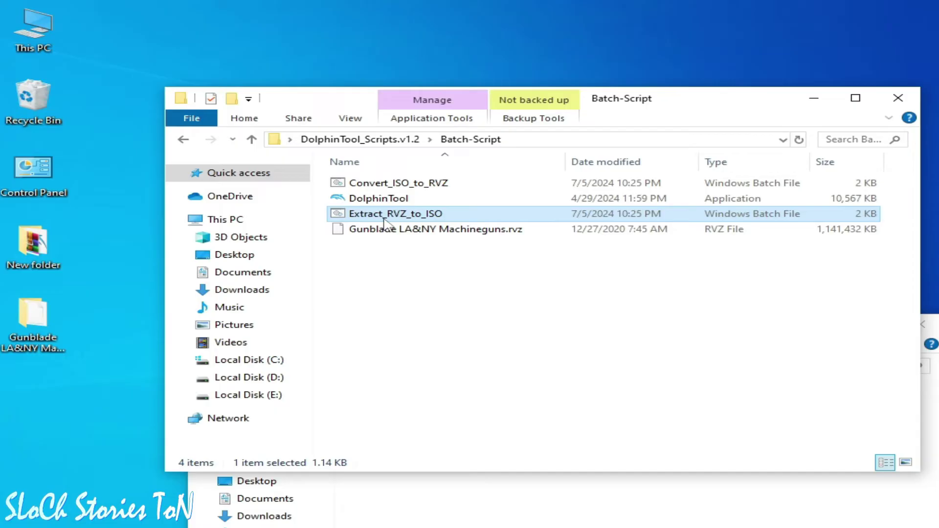
pyautogui.rightClick(386, 221)
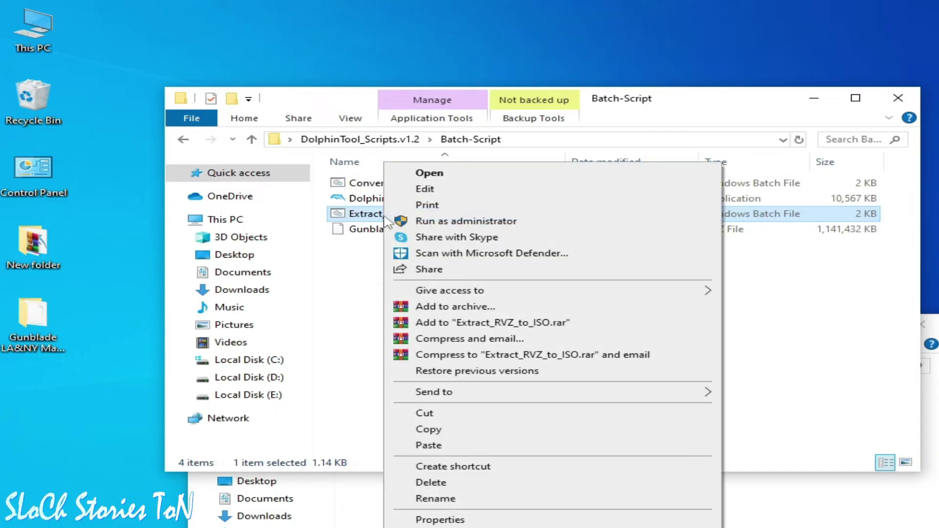
pyautogui.click(429, 173)
pyautogui.press('Return')
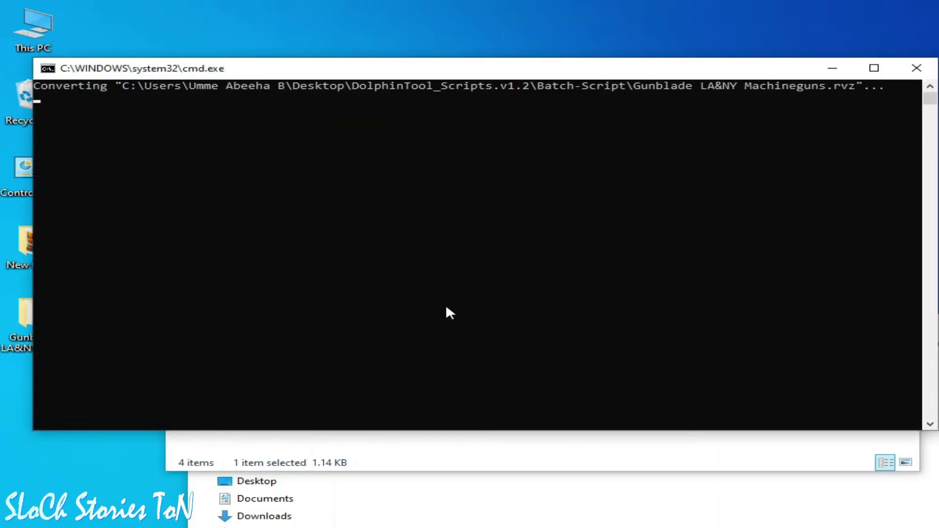
# Move the console window down to uncover the Batch-Script folder, wait for the conversion to finish and dismiss the console.
pyautogui.moveTo(538, 73); pyautogui.dragTo(572, 264)
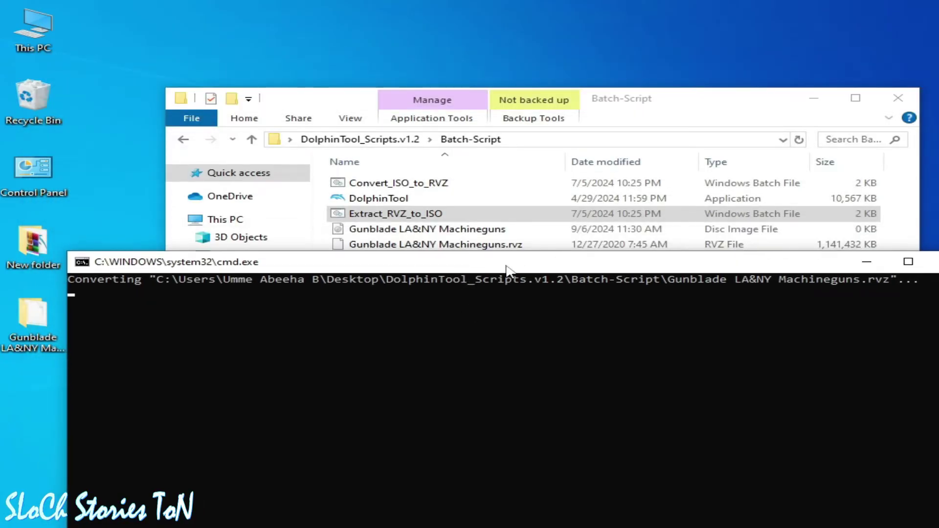
pyautogui.moveTo(506, 269); pyautogui.dragTo(472, 268)
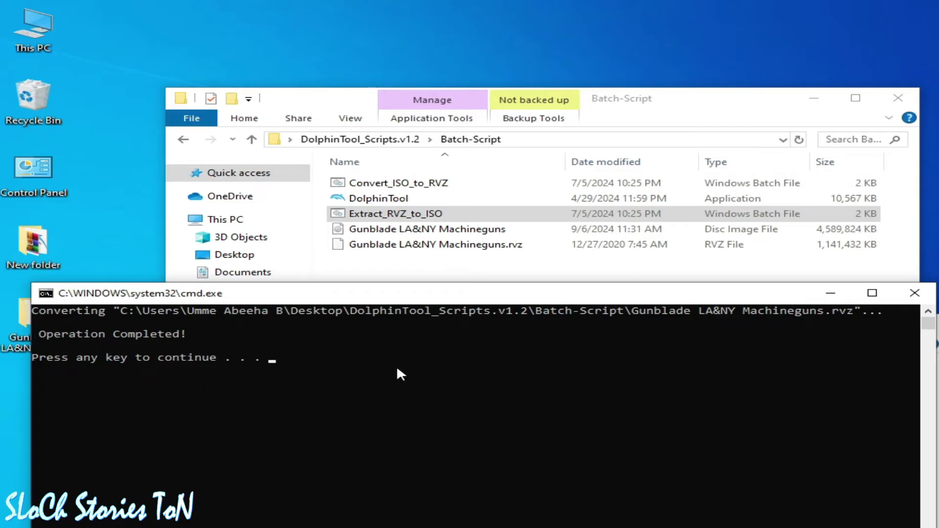
pyautogui.press('Return')
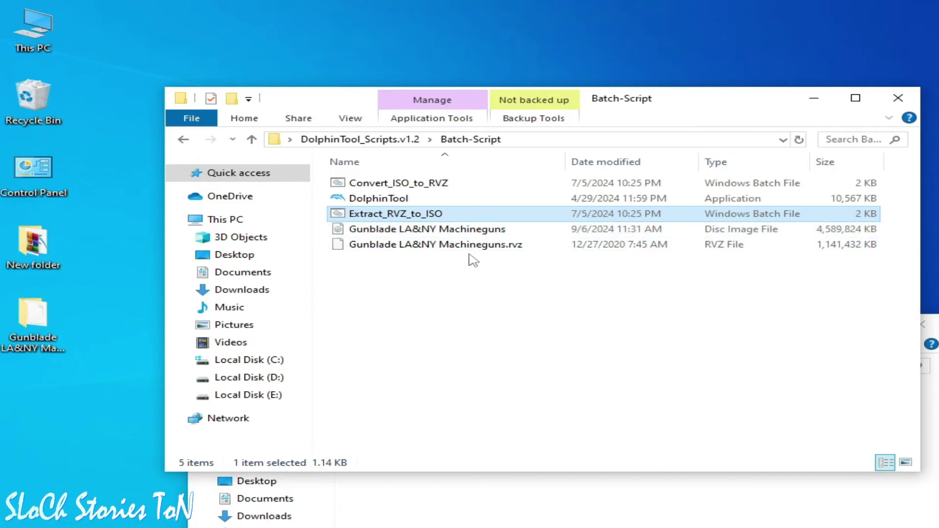
# Move the Gunblade LA&NY Machineguns.rvz file from the Batch-Script folder into the PowerShell folder.
pyautogui.click(445, 245)
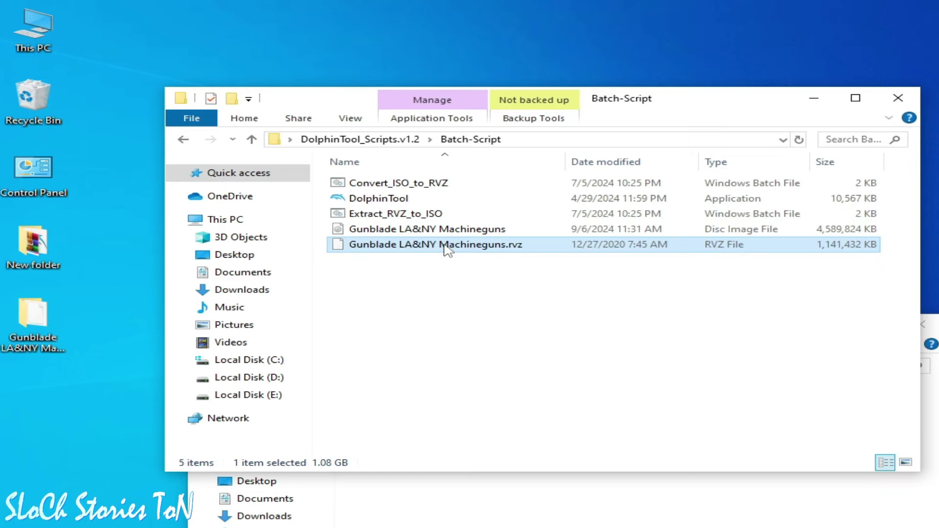
pyautogui.rightClick(440, 246)
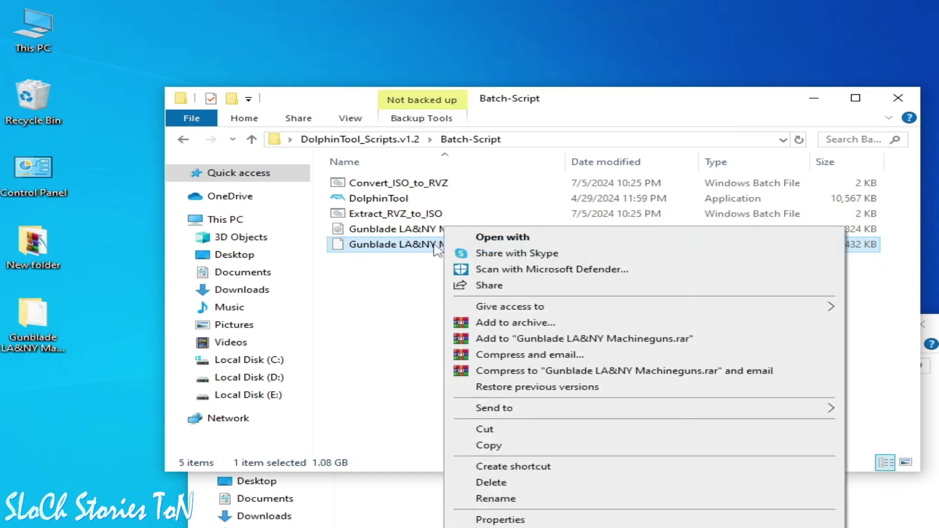
pyautogui.click(485, 429)
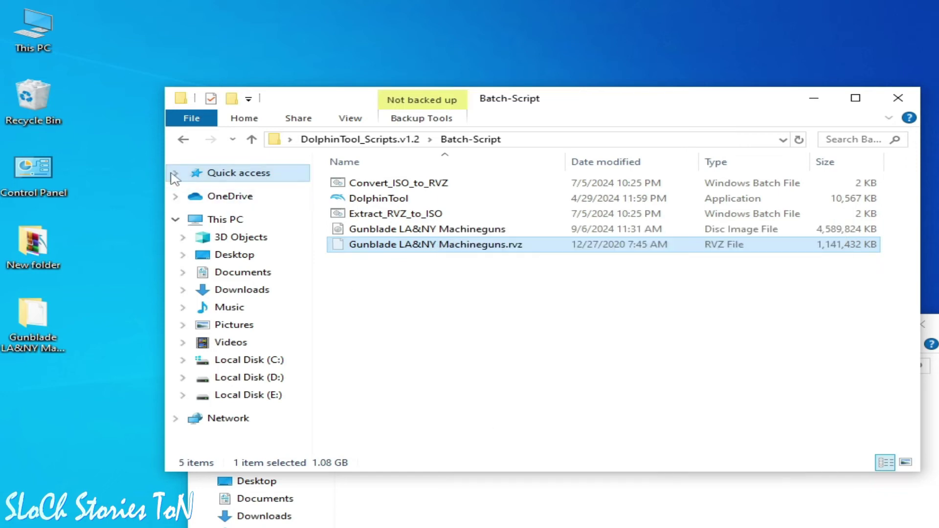
pyautogui.click(183, 140)
pyautogui.doubleClick(377, 199)
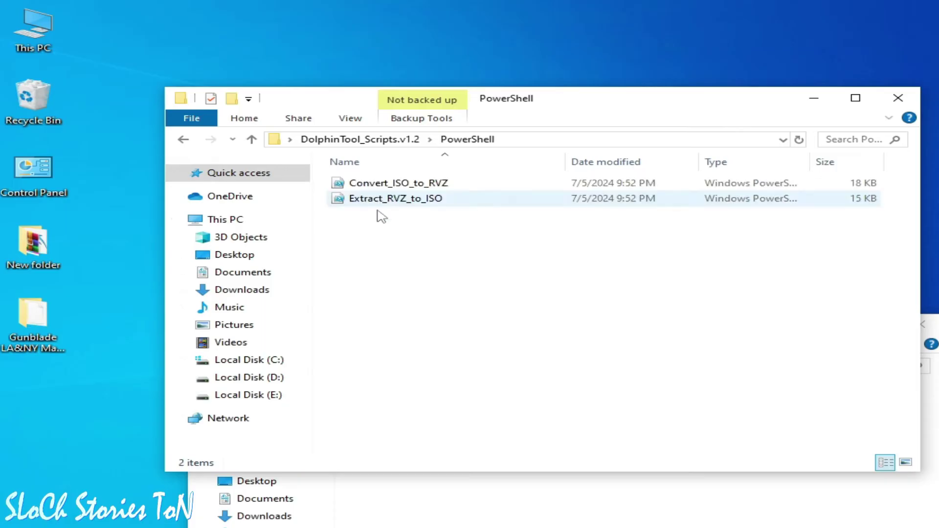
pyautogui.rightClick(415, 272)
pyautogui.click(453, 370)
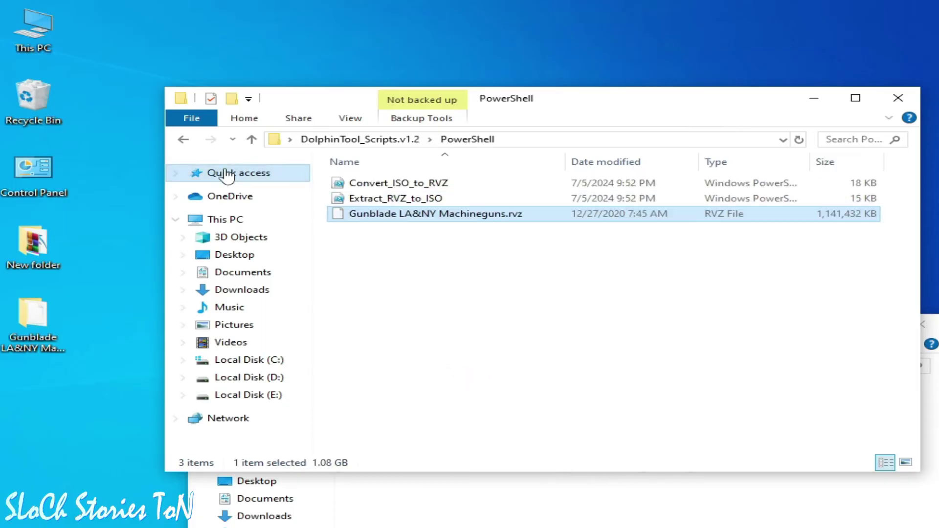
# Copy the DolphinTool application from the DolphinTool_Scripts.v1.2 folder into the PowerShell folder.
pyautogui.click(182, 139)
pyautogui.click(373, 216)
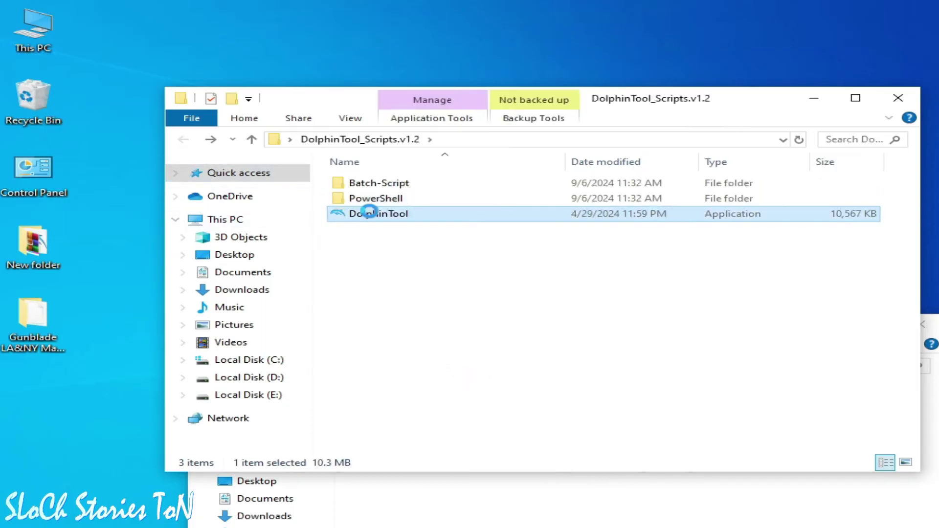
pyautogui.rightClick(369, 212)
pyautogui.click(422, 445)
pyautogui.doubleClick(387, 199)
pyautogui.rightClick(404, 270)
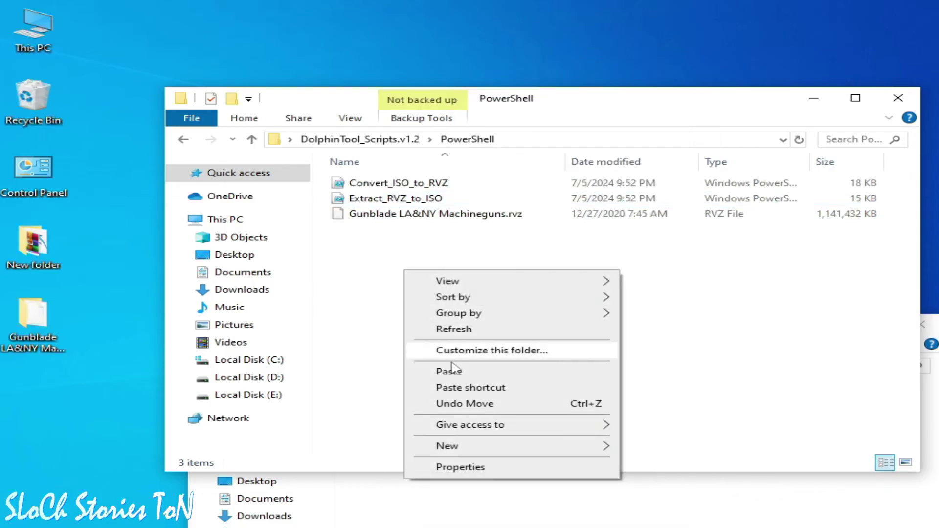
pyautogui.click(449, 371)
# Unblock the Extract_RVZ_to_ISO PowerShell script in its file properties and apply the change.
pyautogui.click(391, 218)
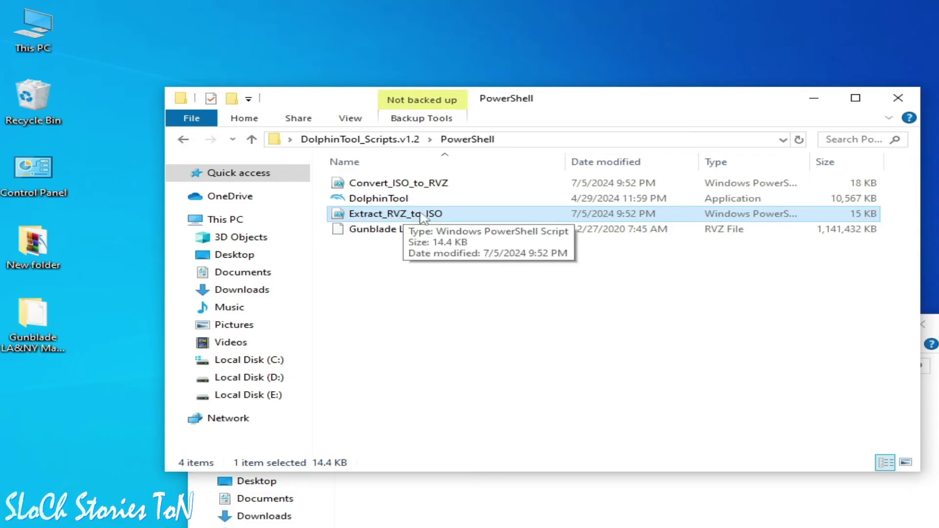
pyautogui.rightClick(411, 218)
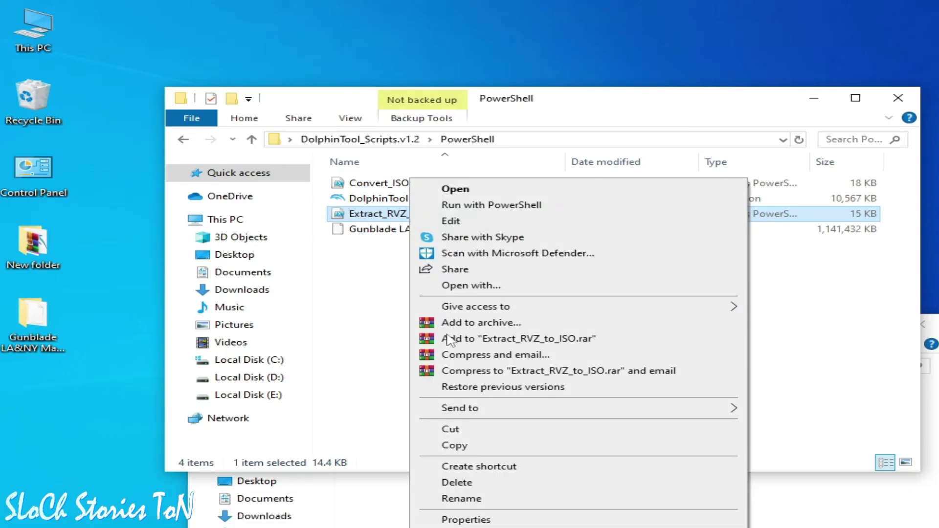
pyautogui.click(469, 517)
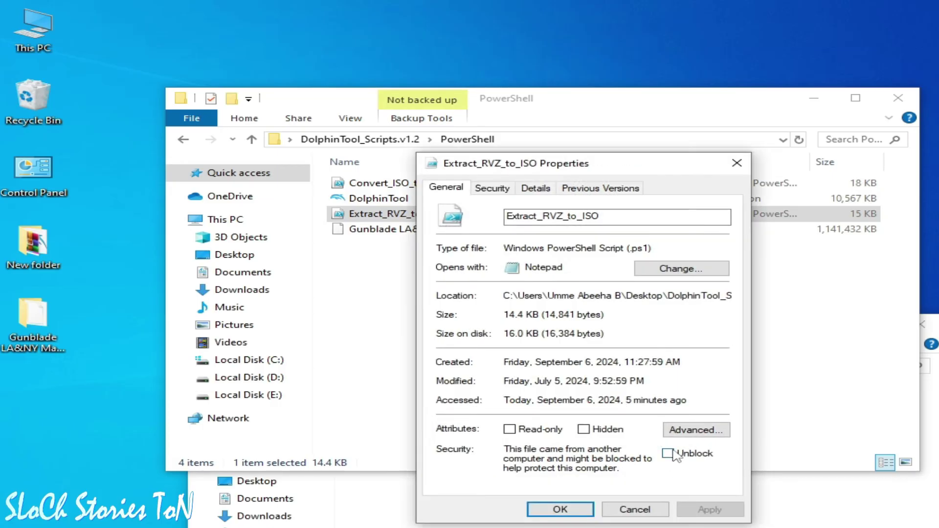
pyautogui.click(668, 453)
pyautogui.click(707, 508)
pyautogui.click(560, 504)
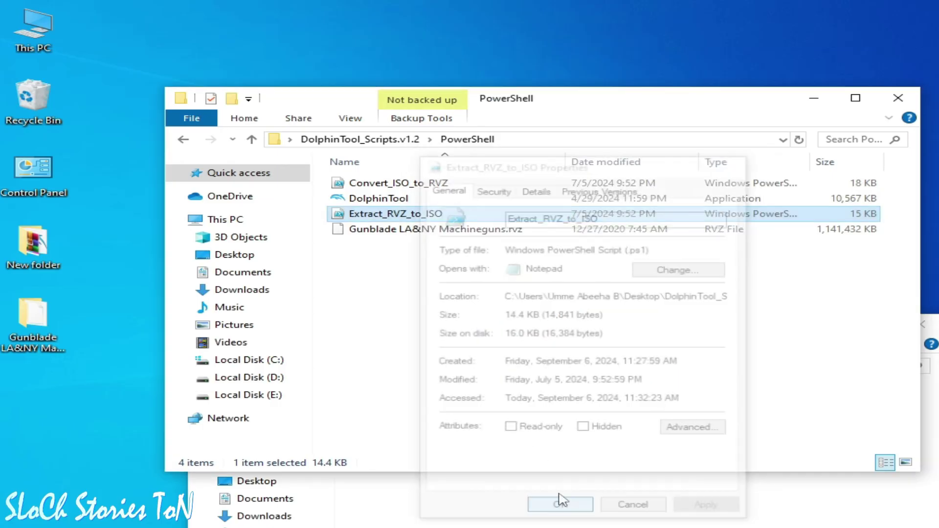
# Run the Extract_RVZ_to_ISO script with PowerShell, accept the execution policy change and start the conversion, keeping the PowerShell folder in view.
pyautogui.rightClick(392, 213)
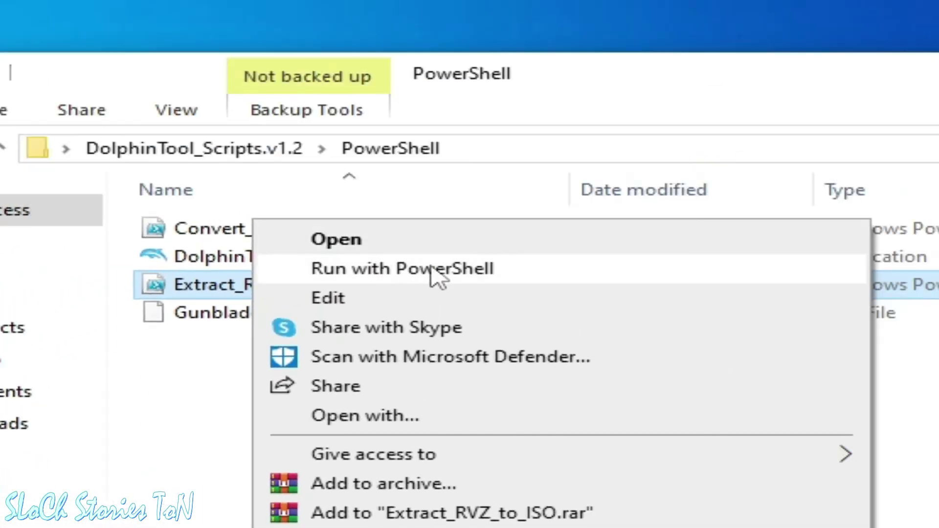
pyautogui.click(383, 272)
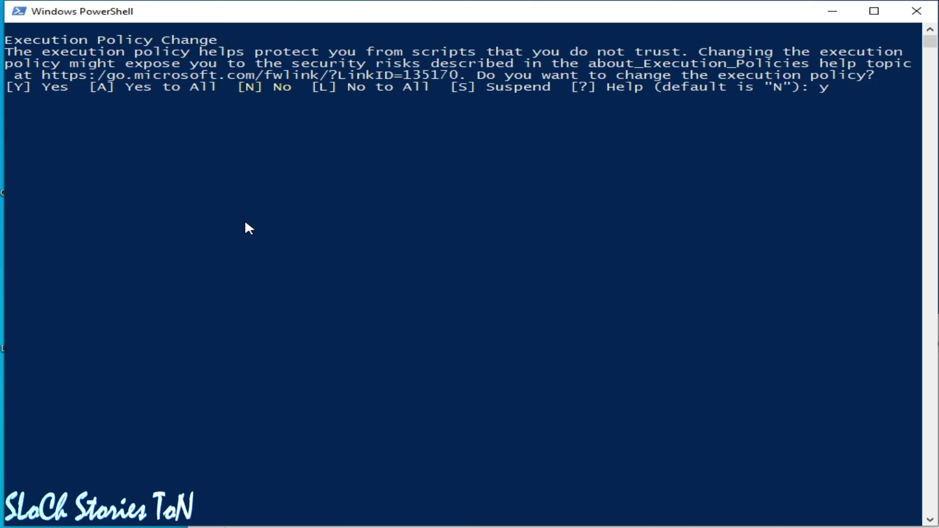
pyautogui.write('y')
pyautogui.press('Return')
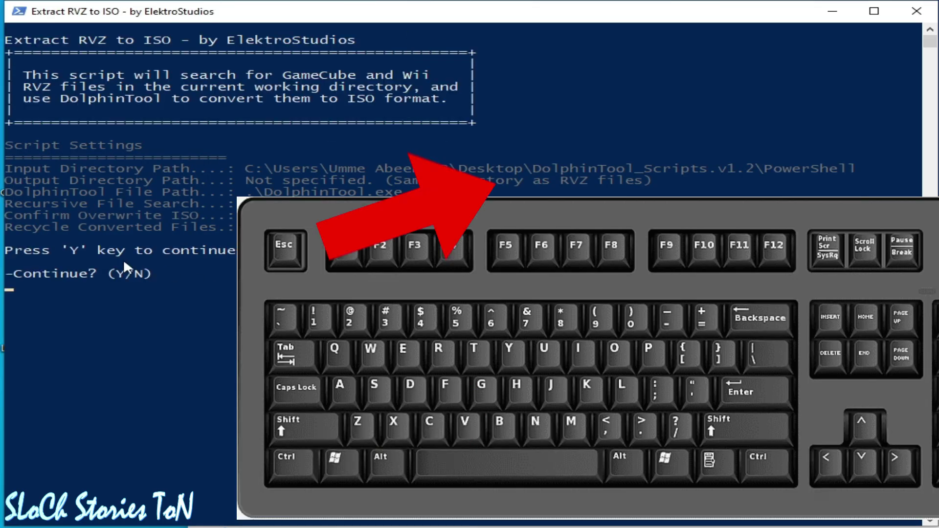
pyautogui.press('y')
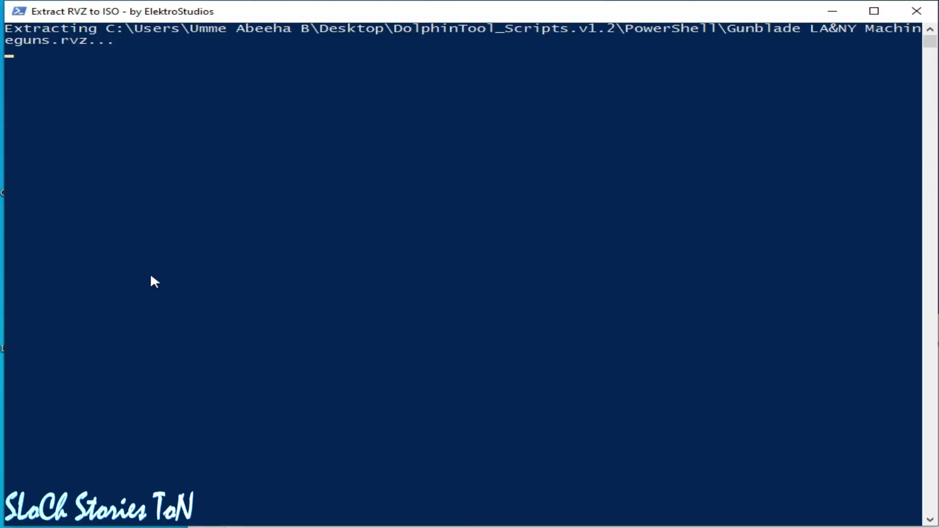
pyautogui.moveTo(394, 13); pyautogui.dragTo(402, 339)
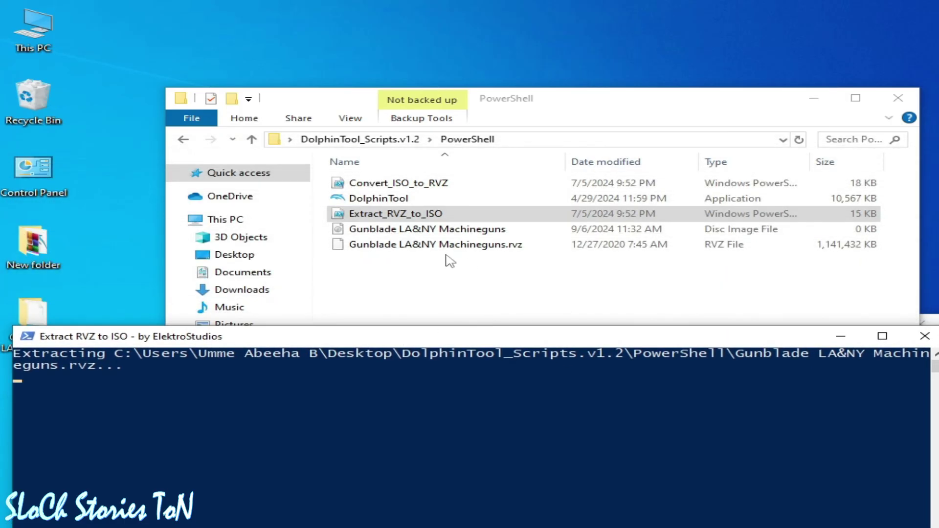